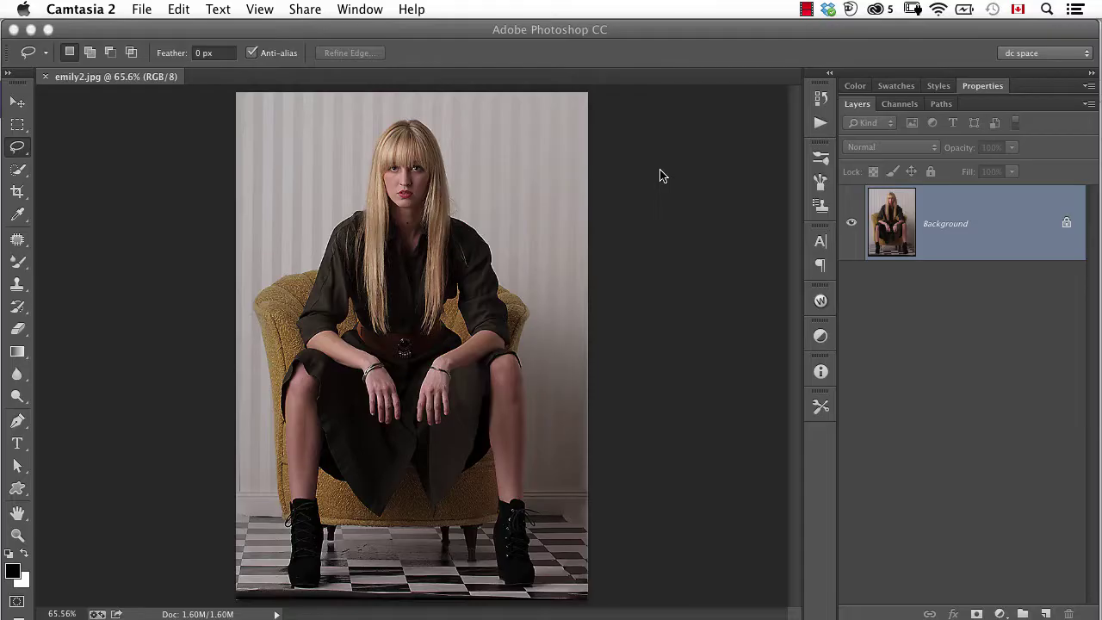
# - Duplicate the Background layer, Gaussian-blur the copy heavily, and drop its opacity to about 79%
pyautogui.click(942, 238)
pyautogui.press('super+j')
pyautogui.click(360, 9)
pyautogui.moveTo(409, 8)
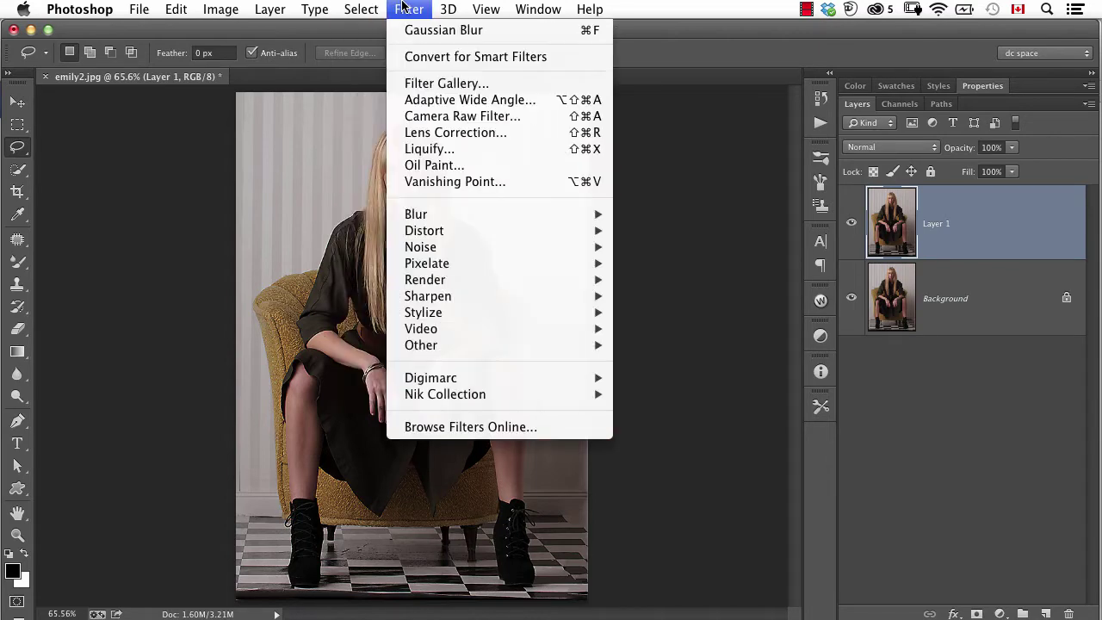
pyautogui.moveTo(439, 214)
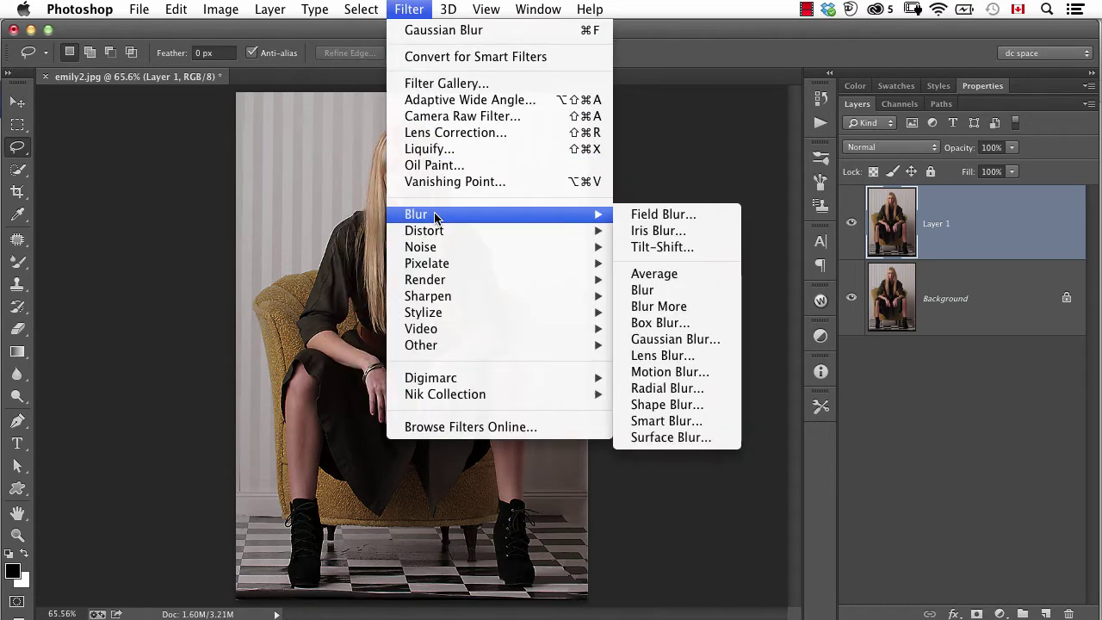
pyautogui.click(731, 343)
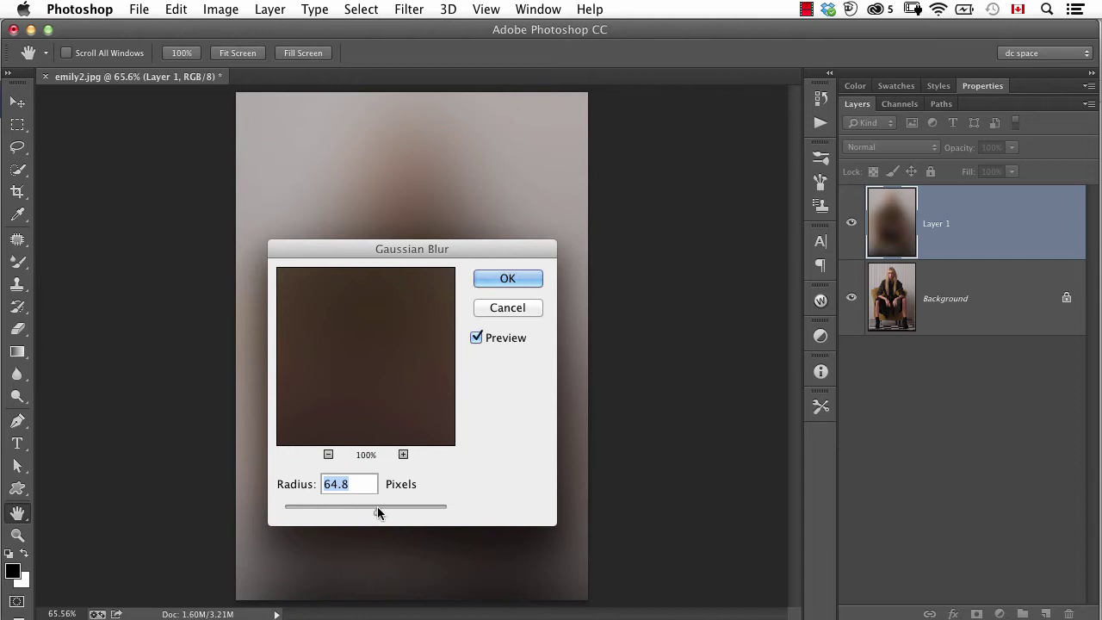
pyautogui.moveTo(377, 506); pyautogui.dragTo(363, 509)
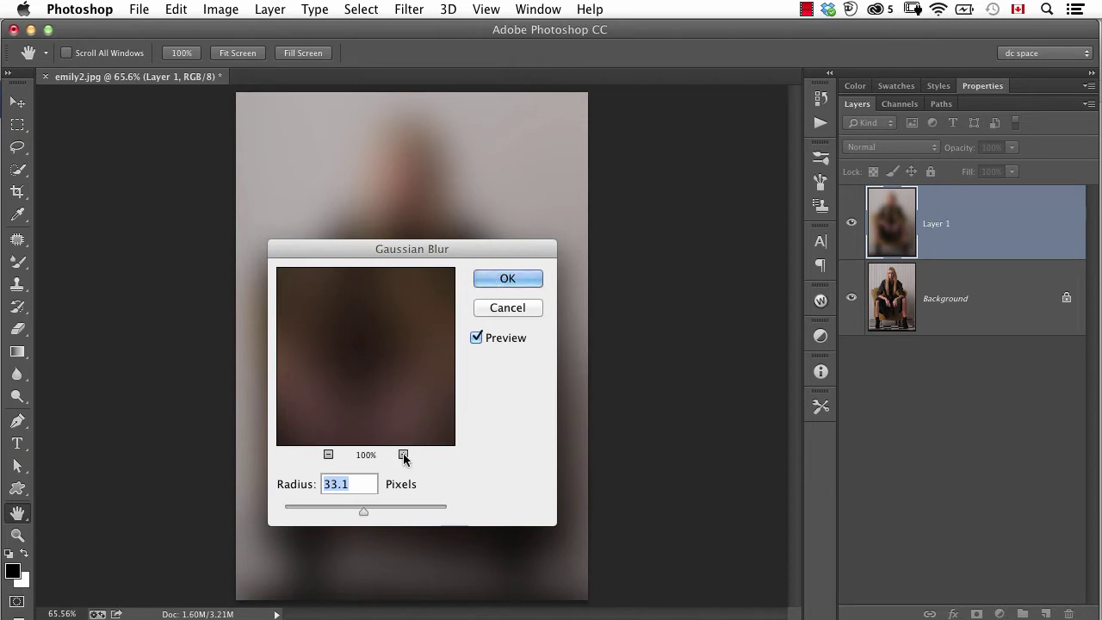
pyautogui.click(508, 278)
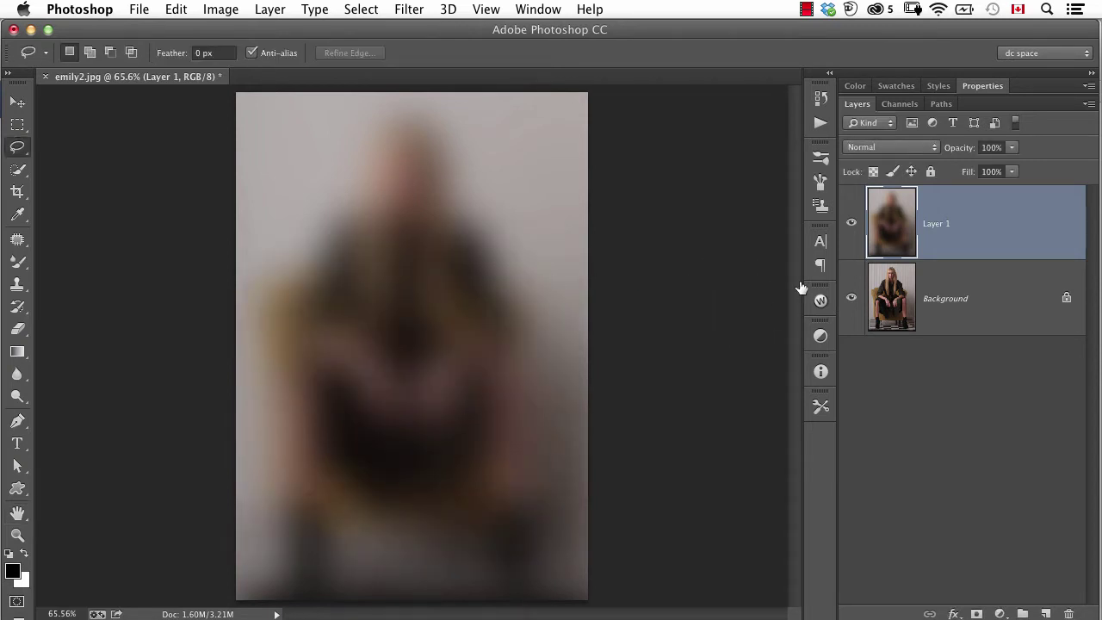
pyautogui.moveTo(948, 152); pyautogui.dragTo(955, 151)
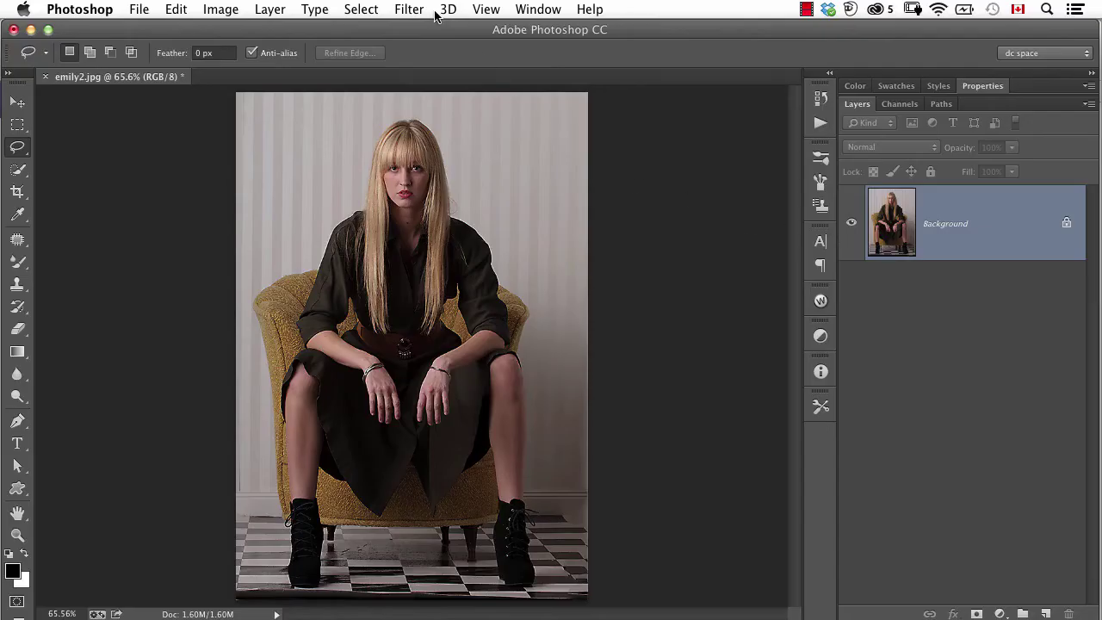
# - Convert the portrait layer for smart filters and apply a 45.8-pixel Gaussian Blur
pyautogui.click(409, 10)
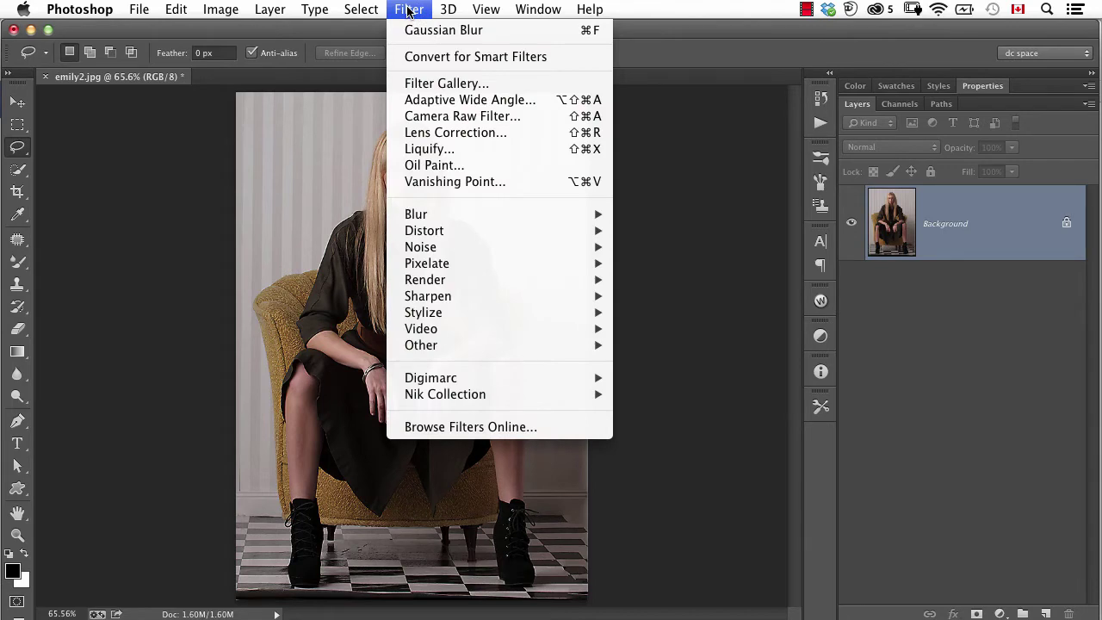
pyautogui.click(419, 60)
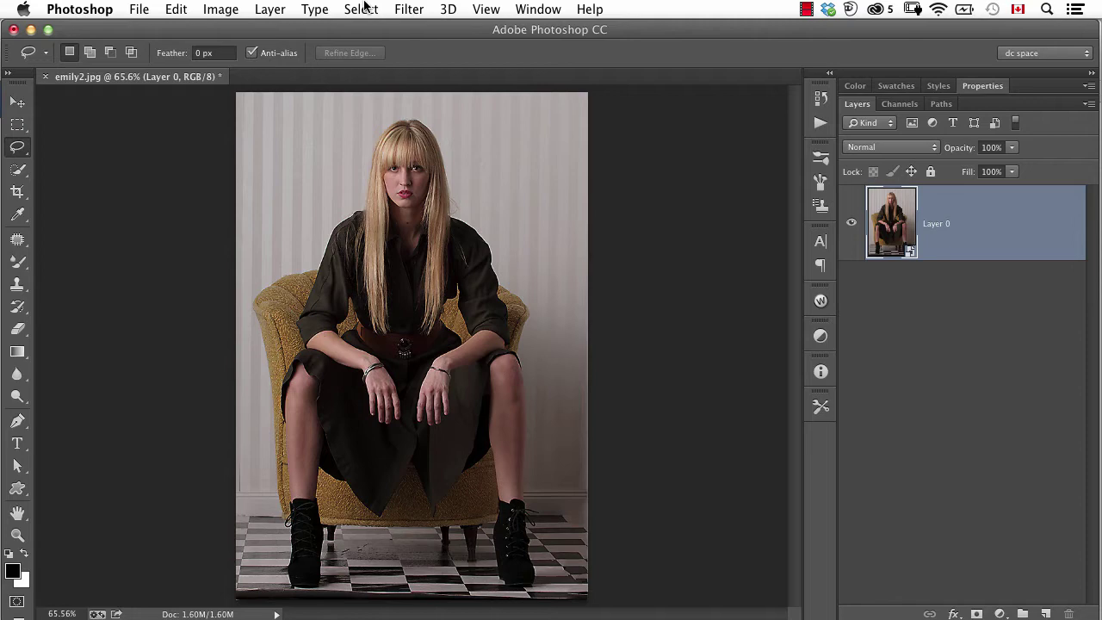
pyautogui.click(409, 8)
pyautogui.moveTo(453, 214)
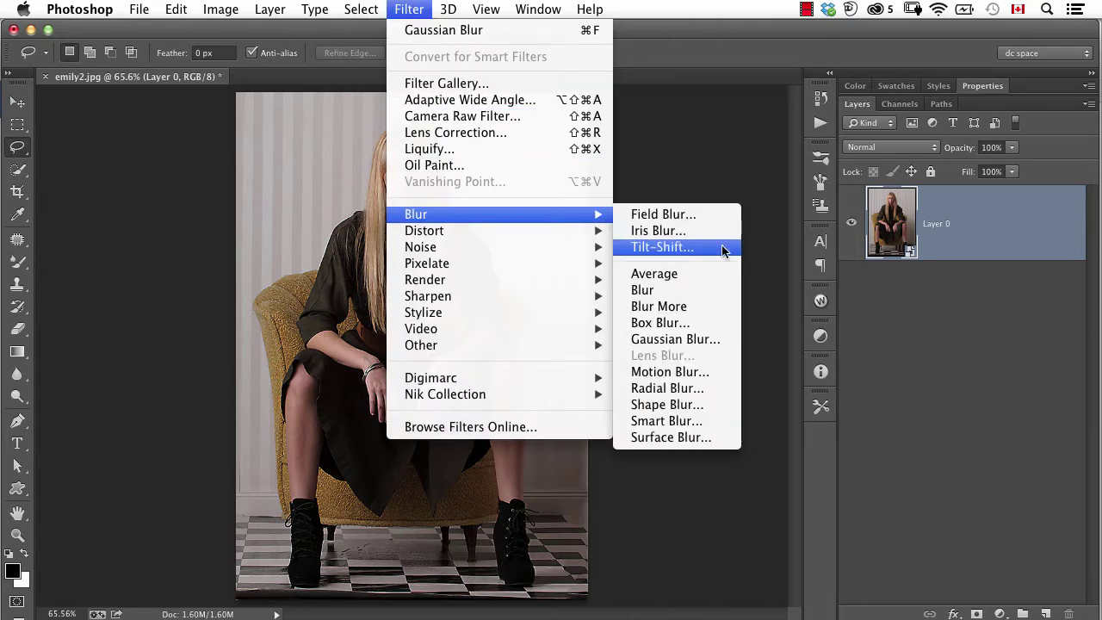
pyautogui.click(674, 339)
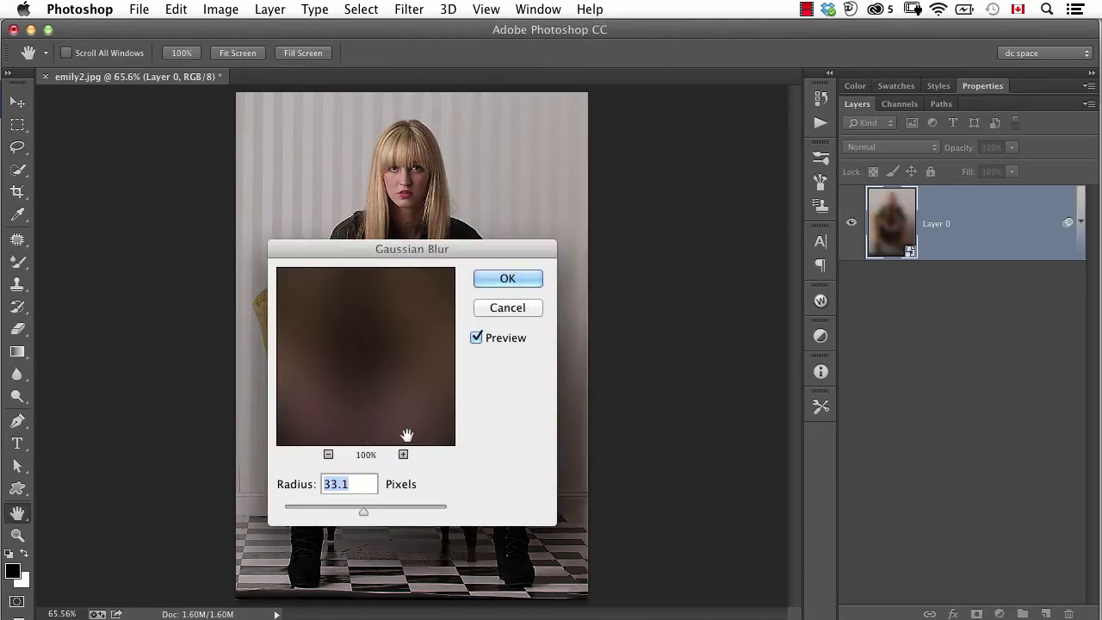
pyautogui.moveTo(364, 515); pyautogui.dragTo(371, 511)
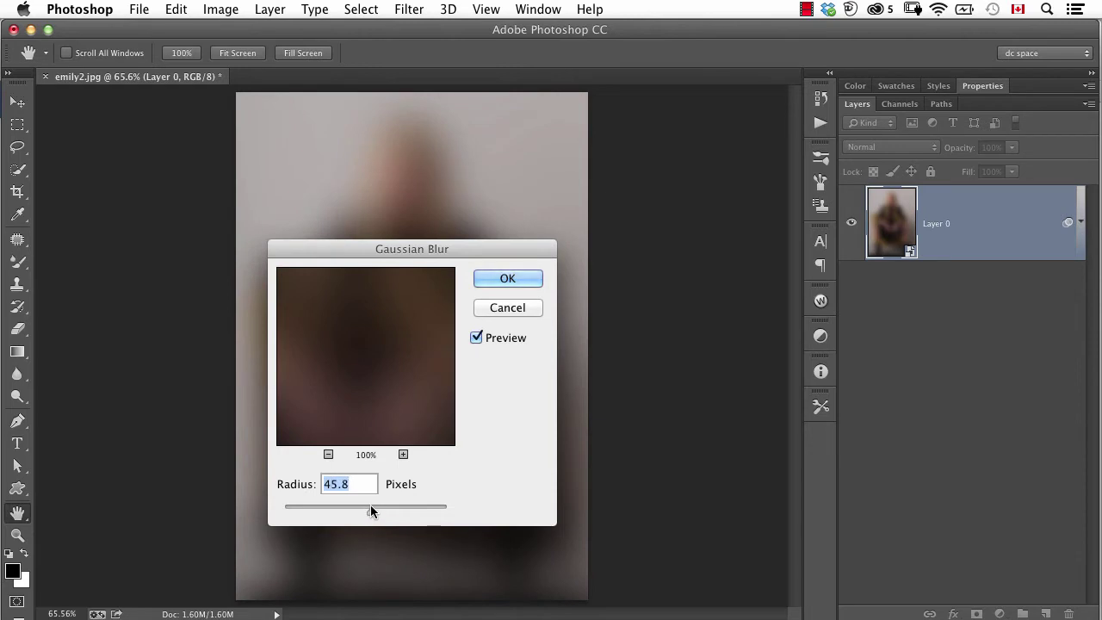
pyautogui.click(521, 277)
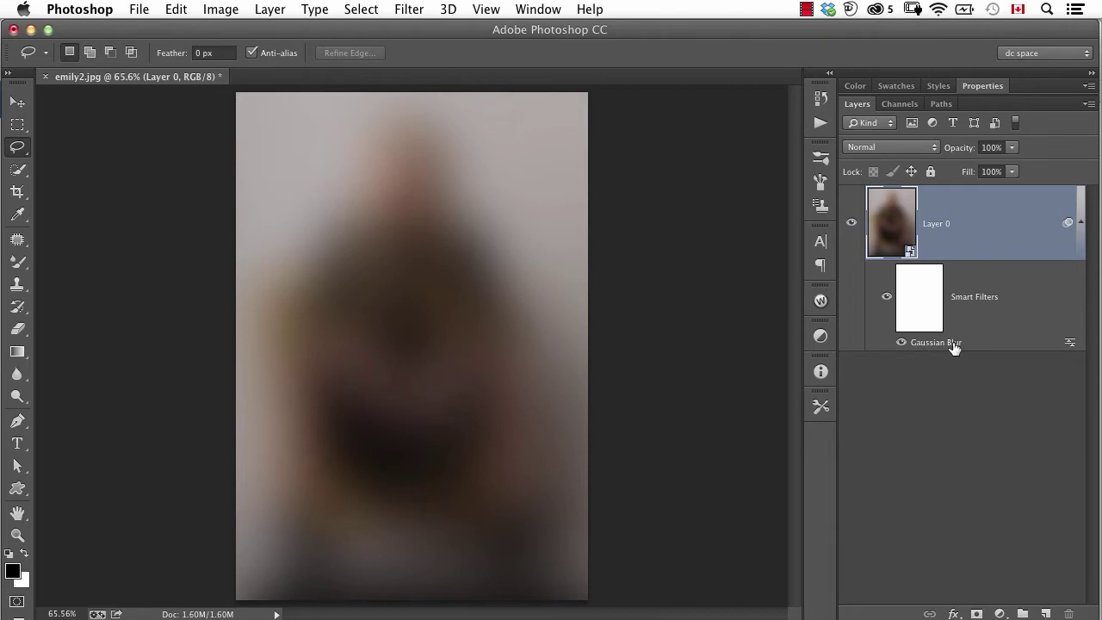
# - Compare the smart filter on and off, then lower the Gaussian Blur radius to 27.5
pyautogui.click(900, 343)
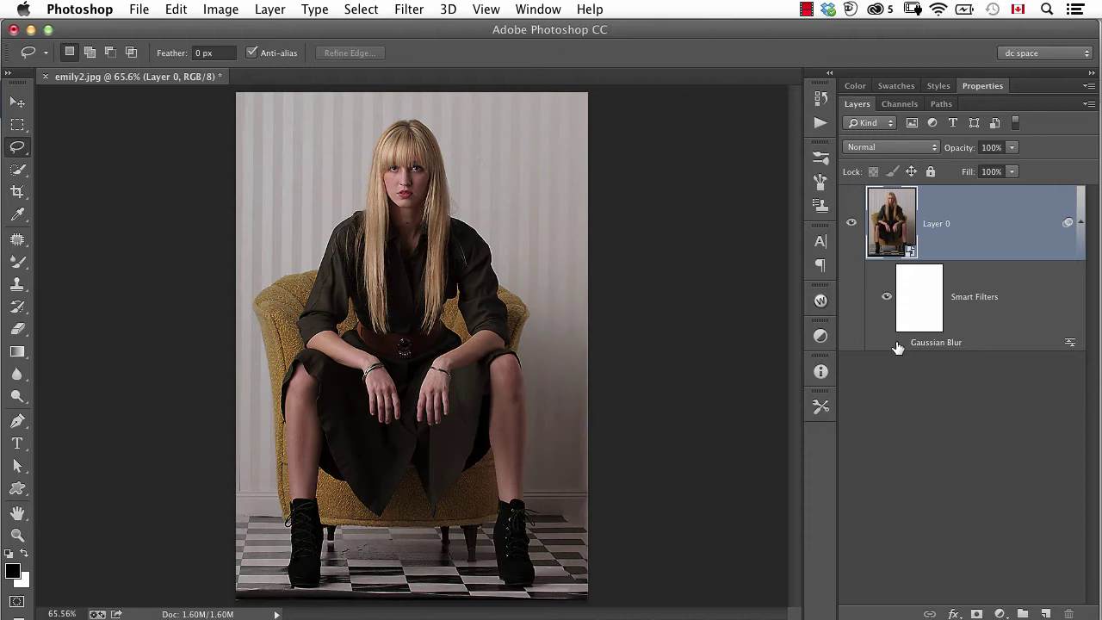
pyautogui.click(900, 344)
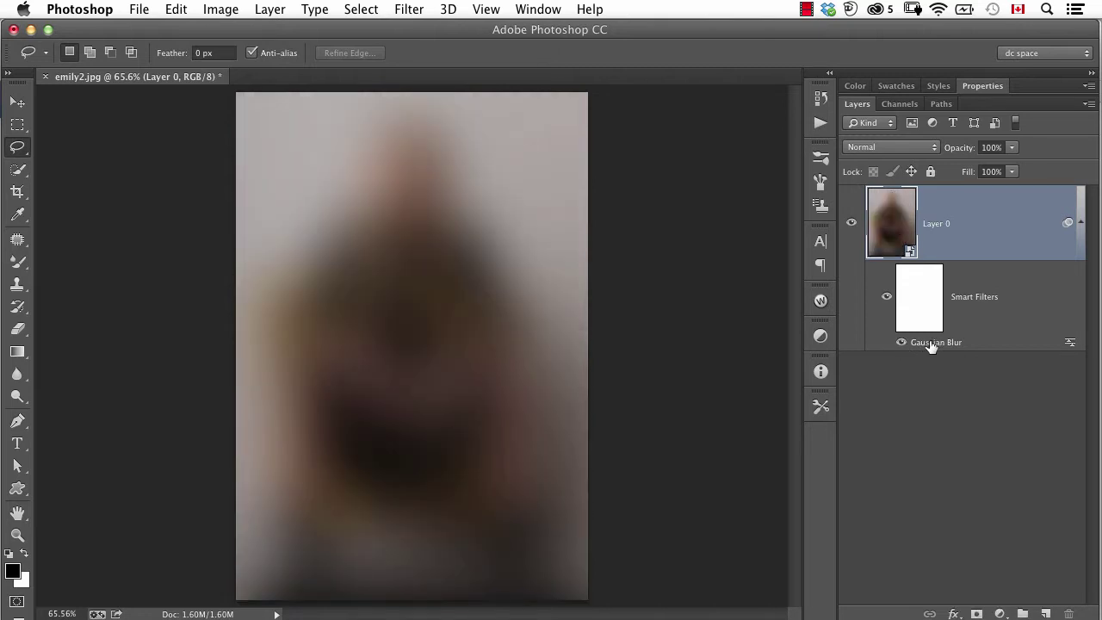
pyautogui.doubleClick(930, 343)
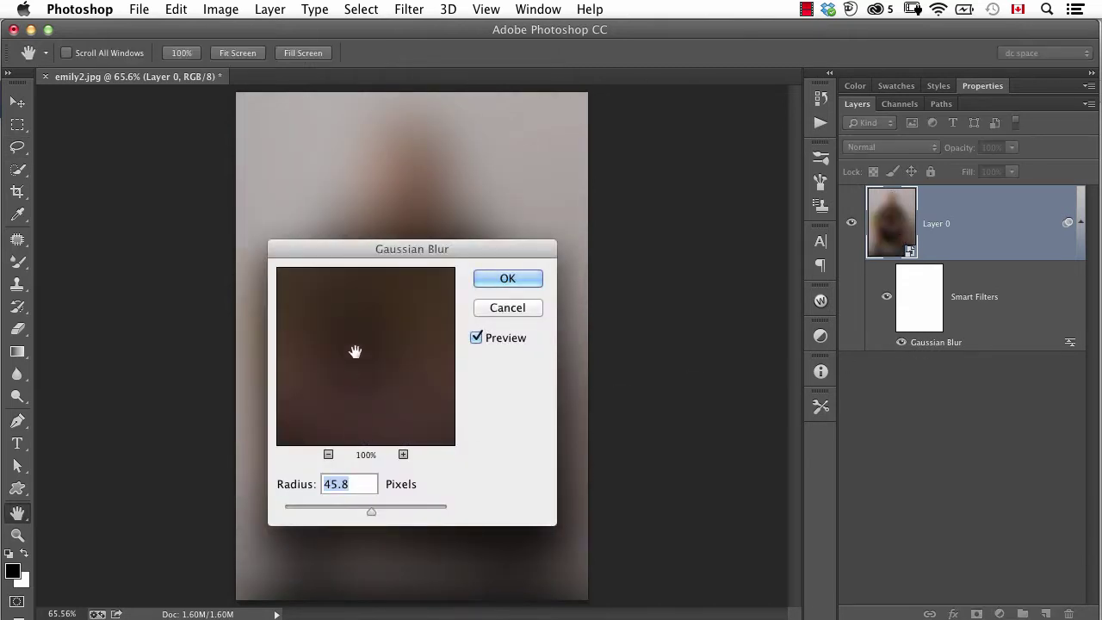
pyautogui.moveTo(370, 510); pyautogui.dragTo(362, 512)
pyautogui.click(501, 278)
pyautogui.press('l')
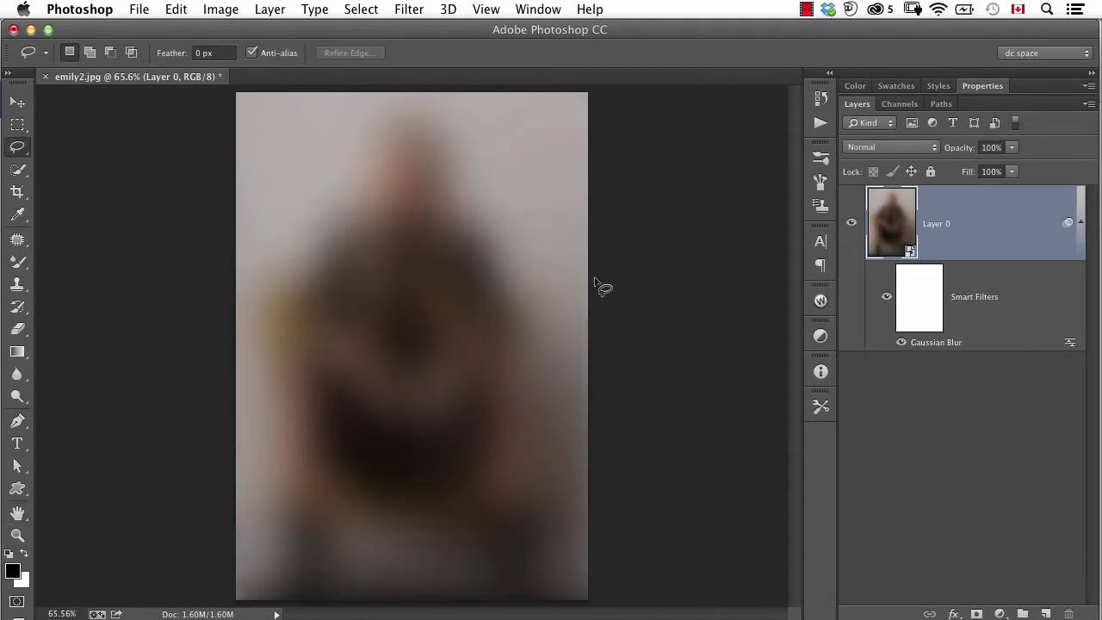
# - Keep the Gaussian Blur blending options at Normal mode and 100% opacity
pyautogui.doubleClick(1070, 344)
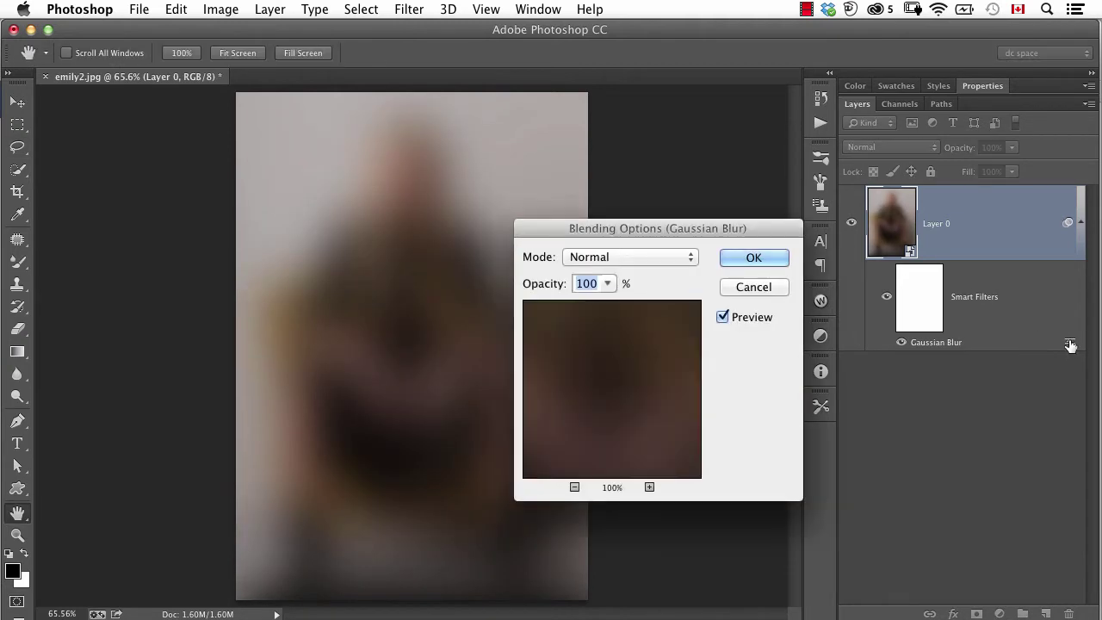
pyautogui.click(602, 260)
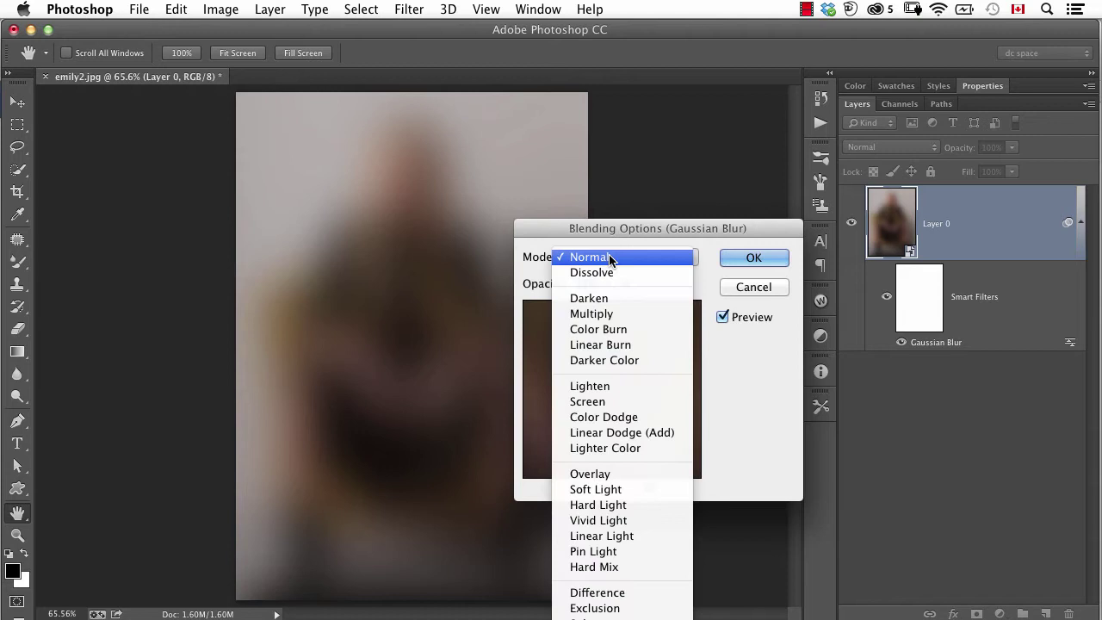
pyautogui.click(613, 250)
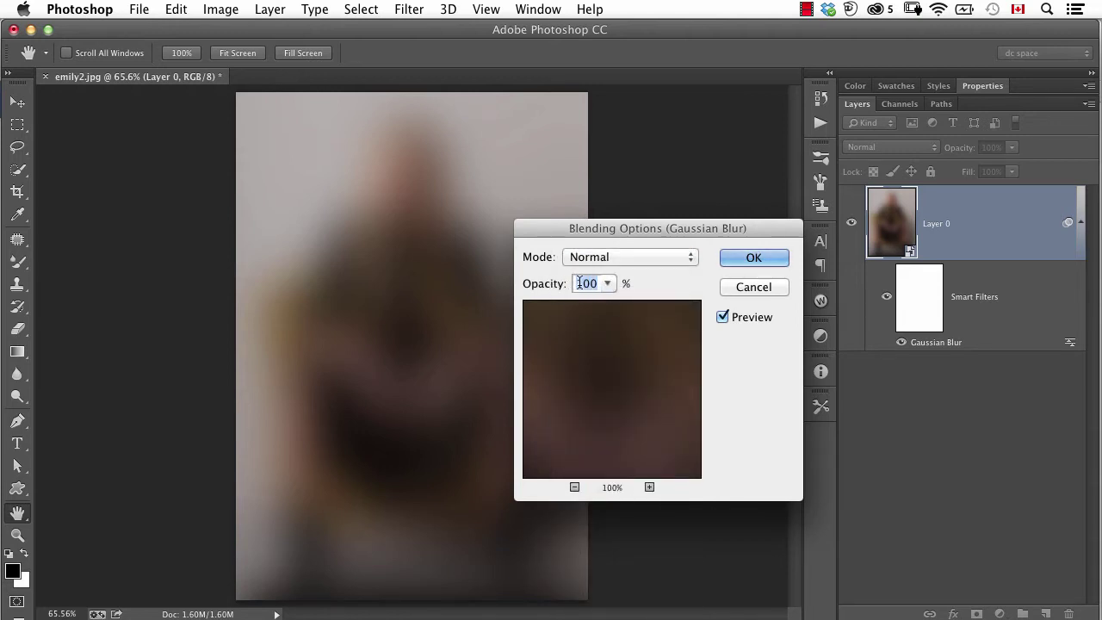
pyautogui.moveTo(553, 286); pyautogui.dragTo(540, 287)
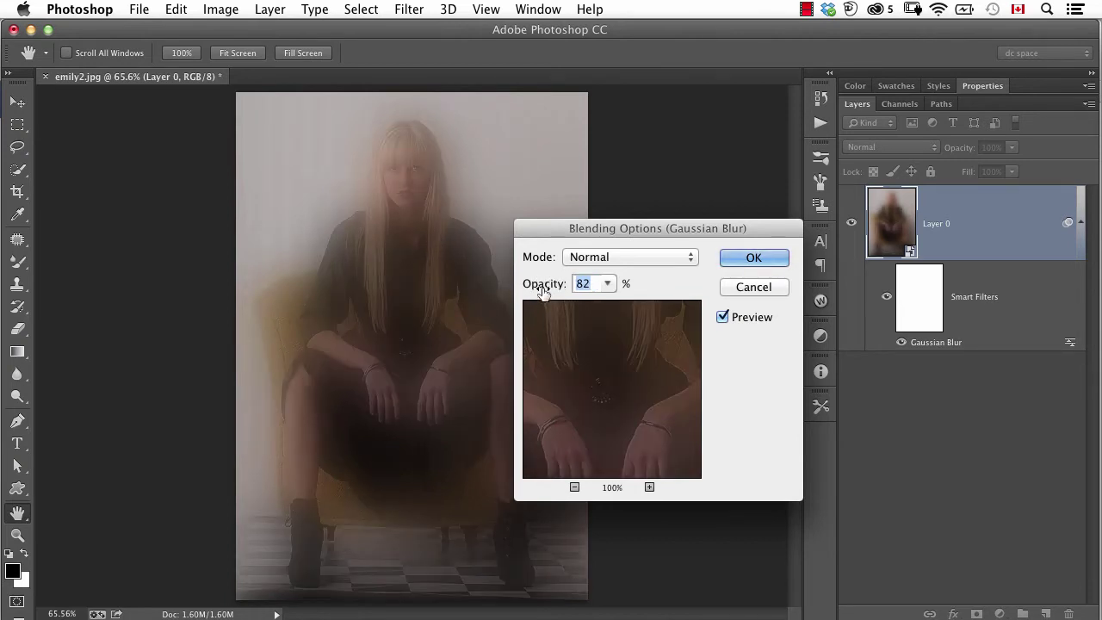
pyautogui.moveTo(538, 289); pyautogui.dragTo(590, 285)
pyautogui.click(737, 261)
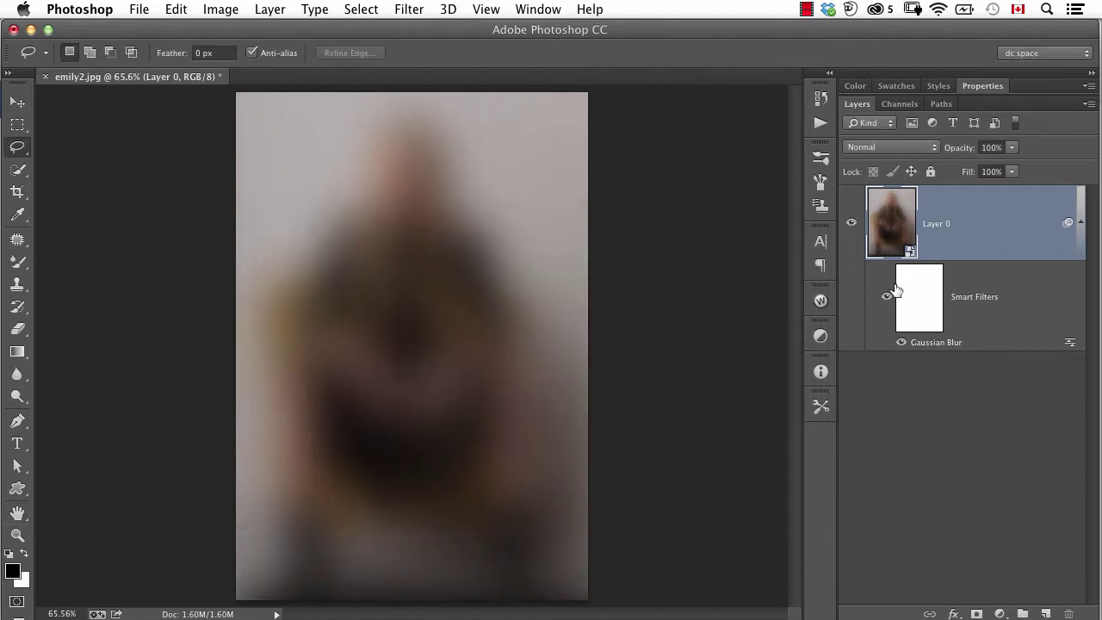
# - Paint black with a soft round brush on the filter mask over the woman and chair
pyautogui.click(921, 297)
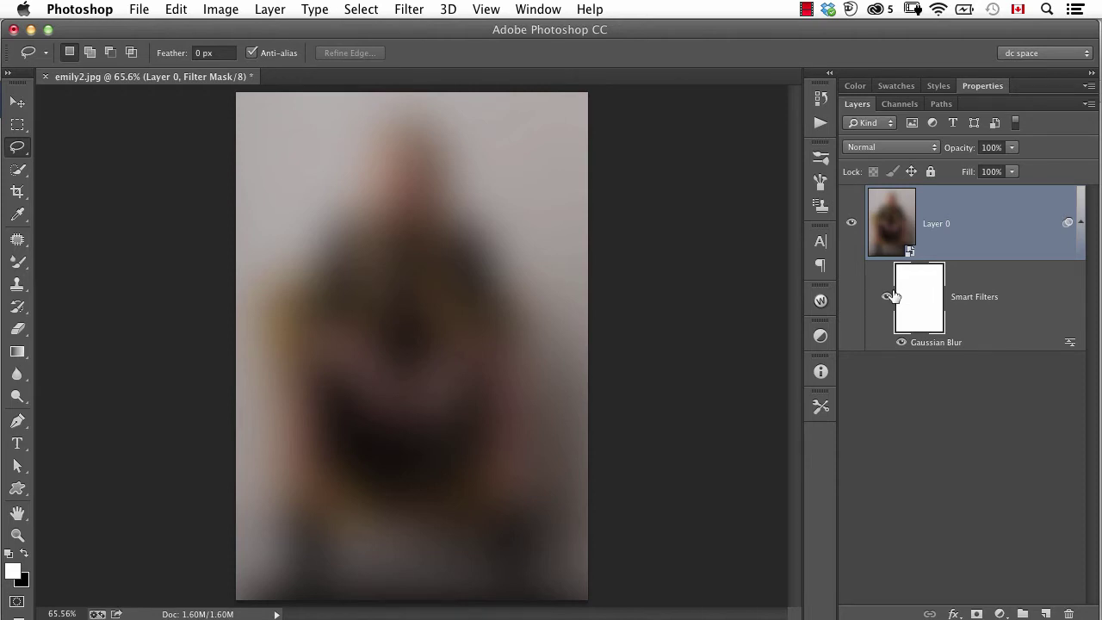
pyautogui.click(21, 261)
pyautogui.click(84, 257)
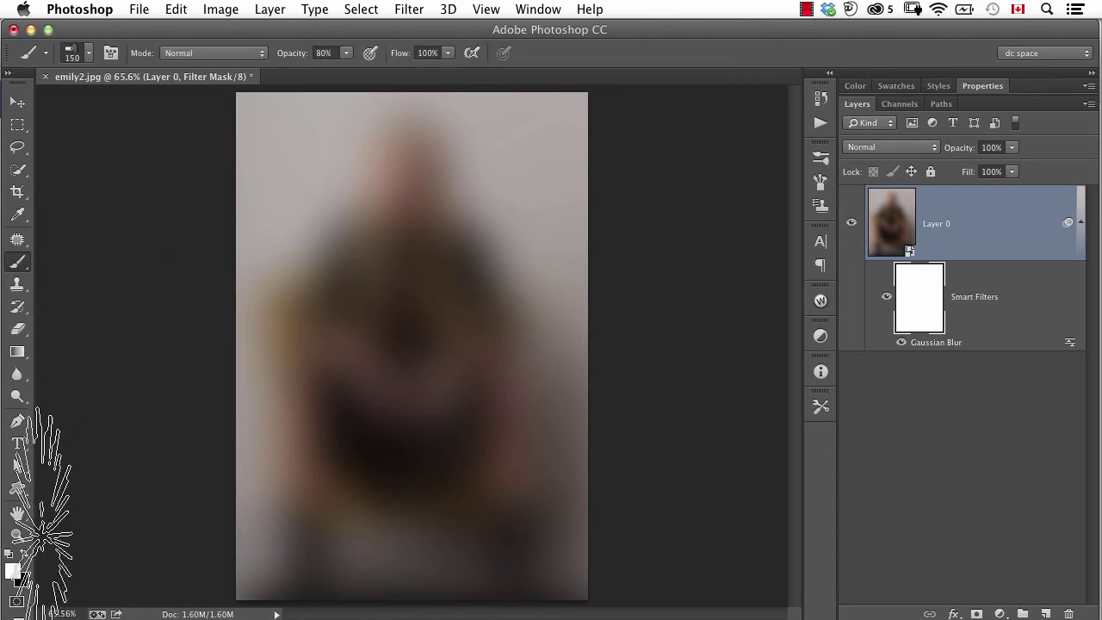
pyautogui.click(88, 54)
pyautogui.click(90, 184)
pyautogui.click(88, 54)
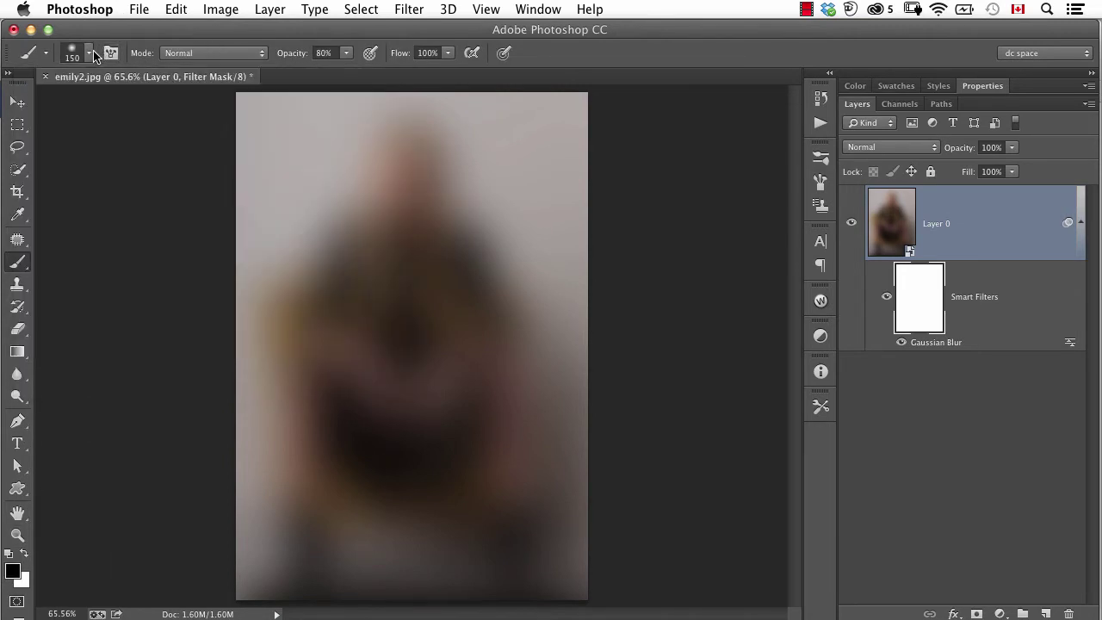
pyautogui.moveTo(400, 175)
pyautogui.mouseDown()
pyautogui.moveTo(385, 244)
pyautogui.moveTo(407, 197)
pyautogui.moveTo(445, 339)
pyautogui.moveTo(404, 342)
pyautogui.moveTo(350, 305)
pyautogui.moveTo(347, 385)
pyautogui.moveTo(429, 389)
pyautogui.moveTo(464, 459)
pyautogui.moveTo(495, 448)
pyautogui.moveTo(515, 522)
pyautogui.moveTo(507, 543)
pyautogui.moveTo(406, 442)
pyautogui.moveTo(290, 437)
pyautogui.moveTo(281, 533)
pyautogui.moveTo(442, 488)
pyautogui.moveTo(403, 352)
pyautogui.moveTo(389, 381)
pyautogui.moveTo(355, 406)
pyautogui.moveTo(354, 305)
pyautogui.moveTo(342, 294)
pyautogui.moveTo(379, 274)
pyautogui.moveTo(485, 288)
pyautogui.moveTo(461, 227)
pyautogui.moveTo(404, 148)
pyautogui.mouseUp()
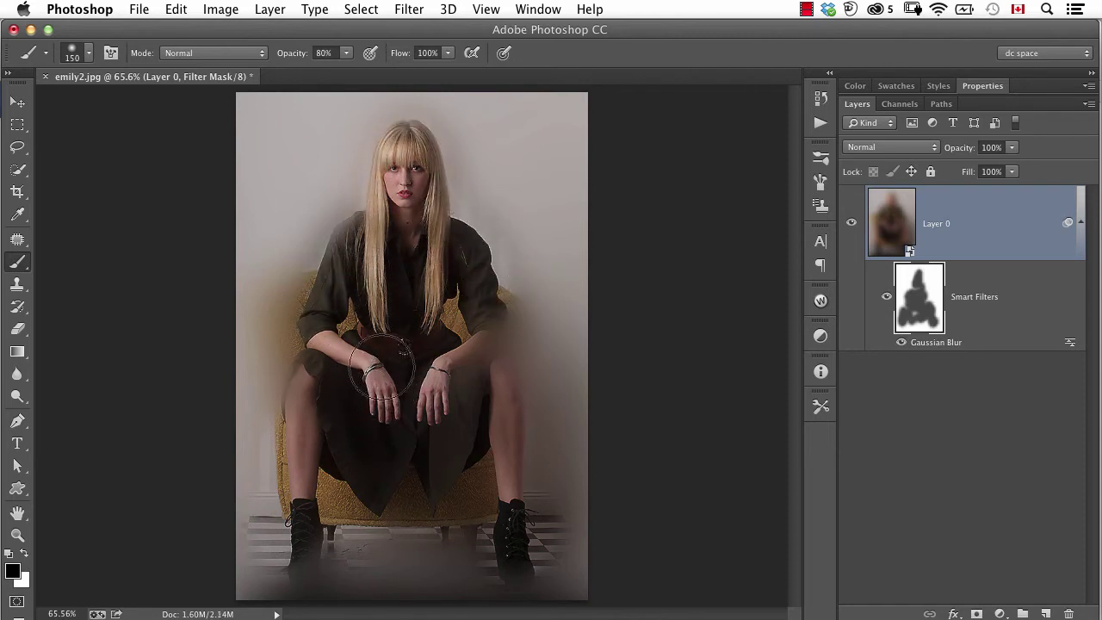
pyautogui.moveTo(418, 516)
pyautogui.mouseDown()
pyautogui.moveTo(509, 450)
pyautogui.moveTo(512, 343)
pyautogui.moveTo(480, 329)
pyautogui.moveTo(299, 340)
pyautogui.moveTo(292, 320)
pyautogui.moveTo(325, 355)
pyautogui.moveTo(320, 398)
pyautogui.mouseUp()
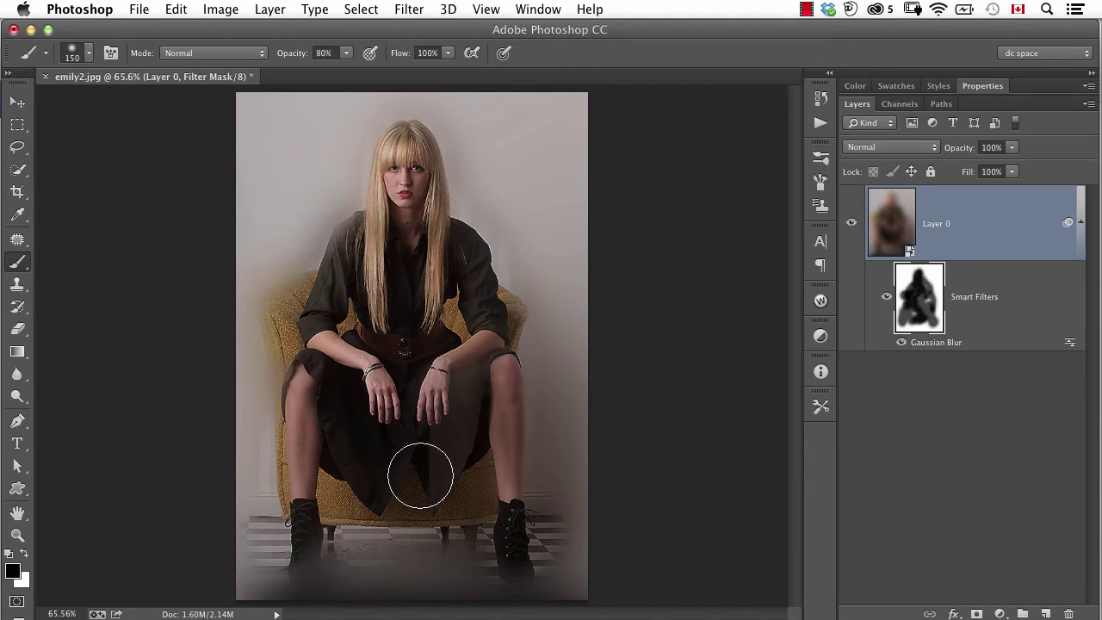
# - Lower the Gaussian Blur smart filter's radius to 9.7 pixels
pyautogui.doubleClick(924, 345)
pyautogui.moveTo(363, 514); pyautogui.dragTo(348, 514)
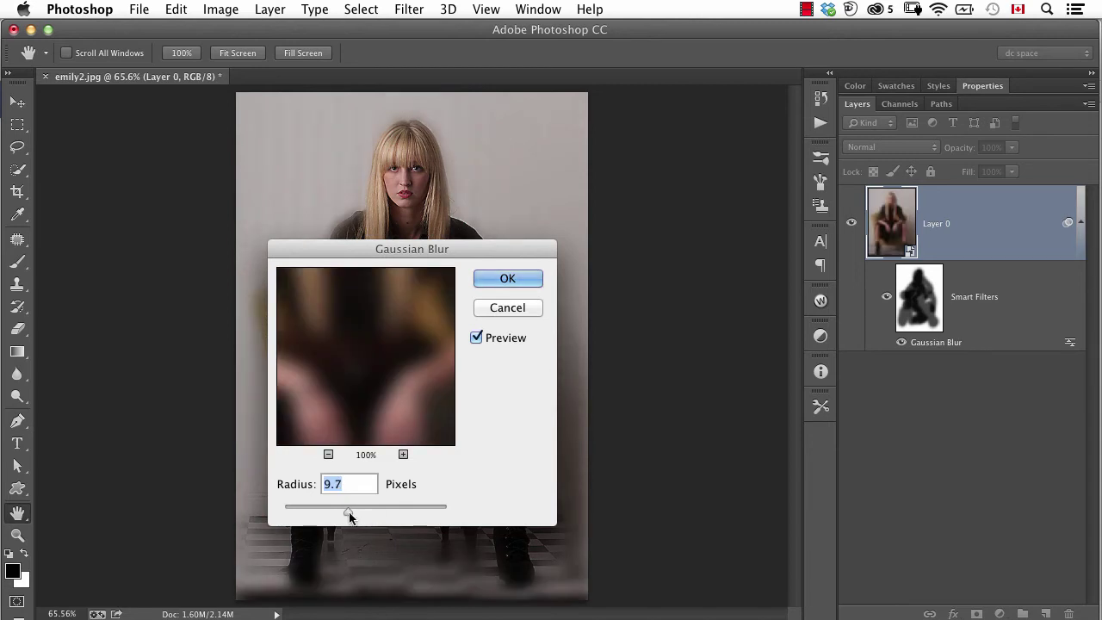
pyautogui.click(506, 277)
# - Reduce the Gaussian Blur filter's blending opacity to about 63%
pyautogui.doubleClick(1067, 345)
pyautogui.moveTo(553, 285); pyautogui.dragTo(533, 288)
pyautogui.click(740, 261)
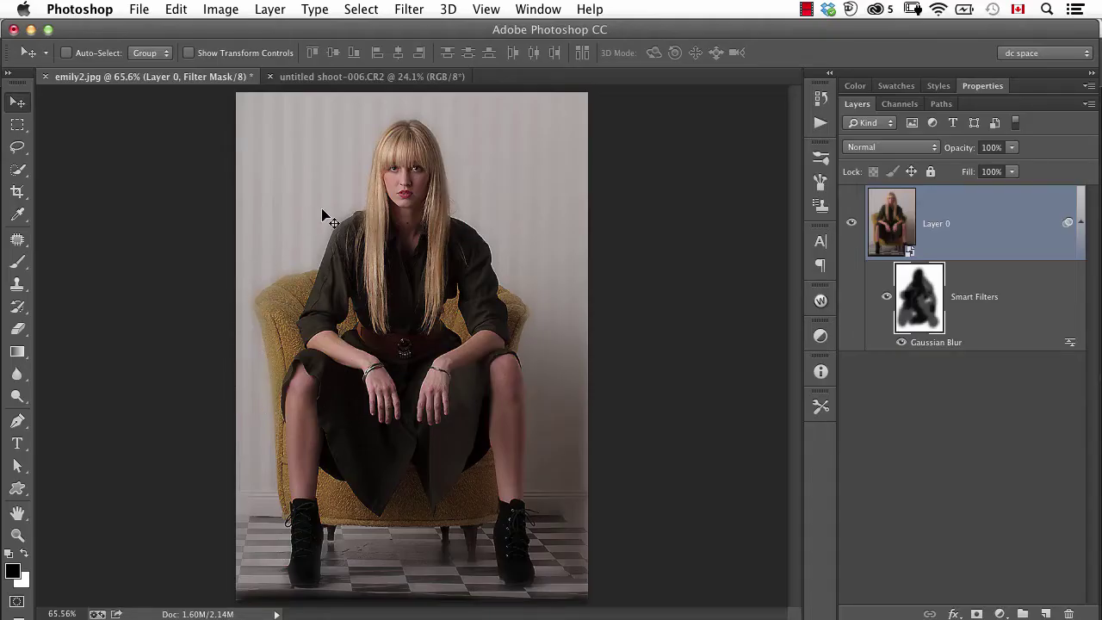
# - Tile the two portraits side by side with 2-up Vertical arrangement
pyautogui.click(327, 78)
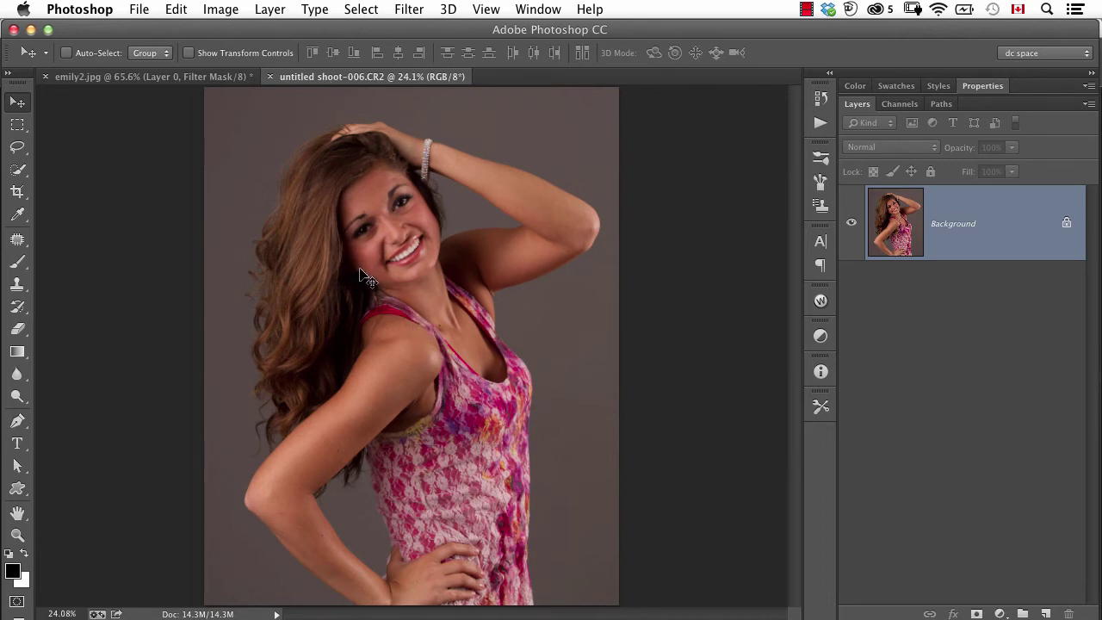
pyautogui.click(199, 79)
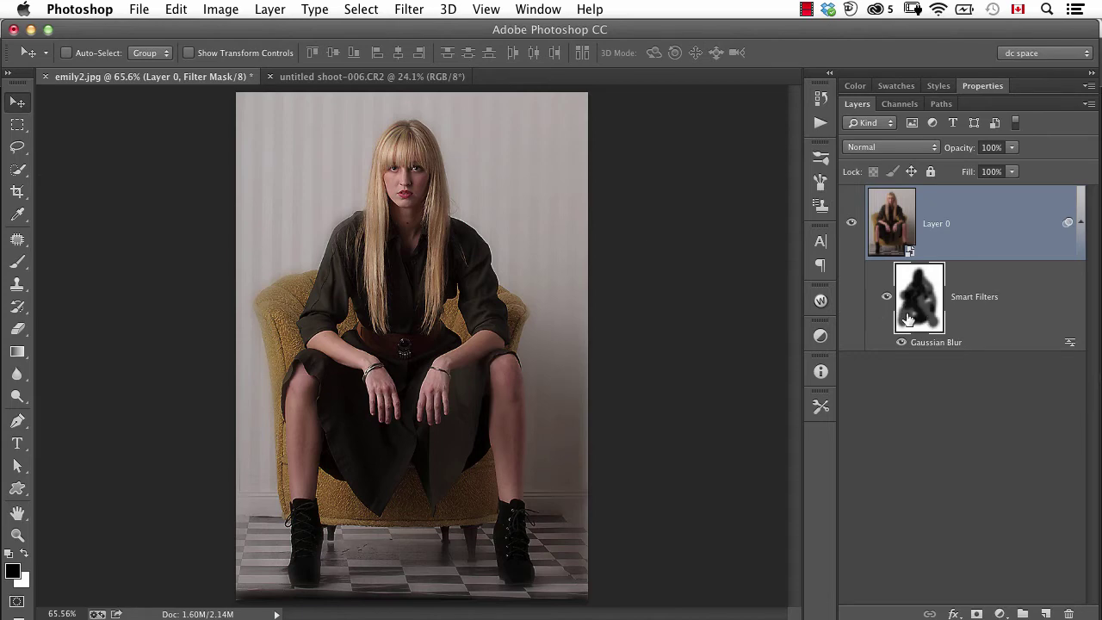
pyautogui.click(492, 9)
pyautogui.moveTo(667, 31)
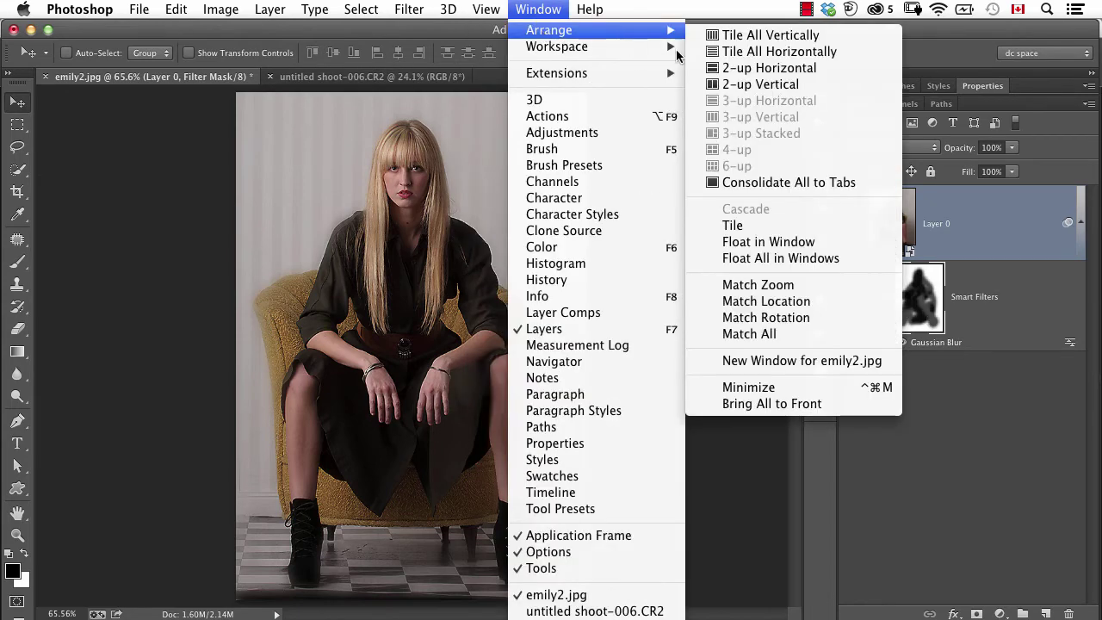
pyautogui.click(781, 81)
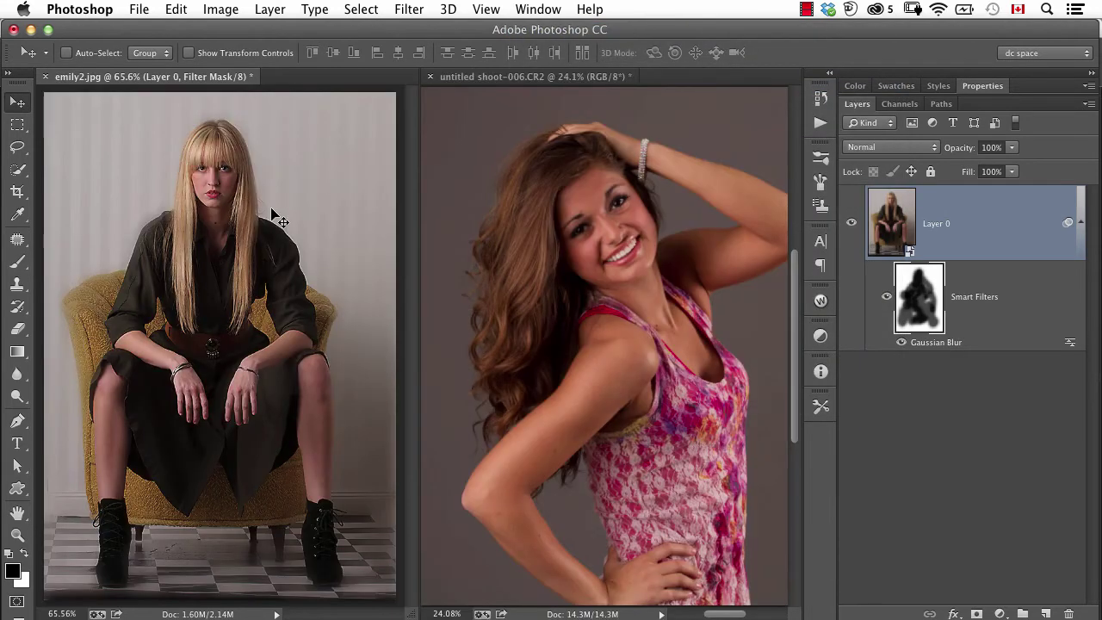
# - Convert untitled shoot-006.CR2's Background into a smart object for filters
pyautogui.click(613, 217)
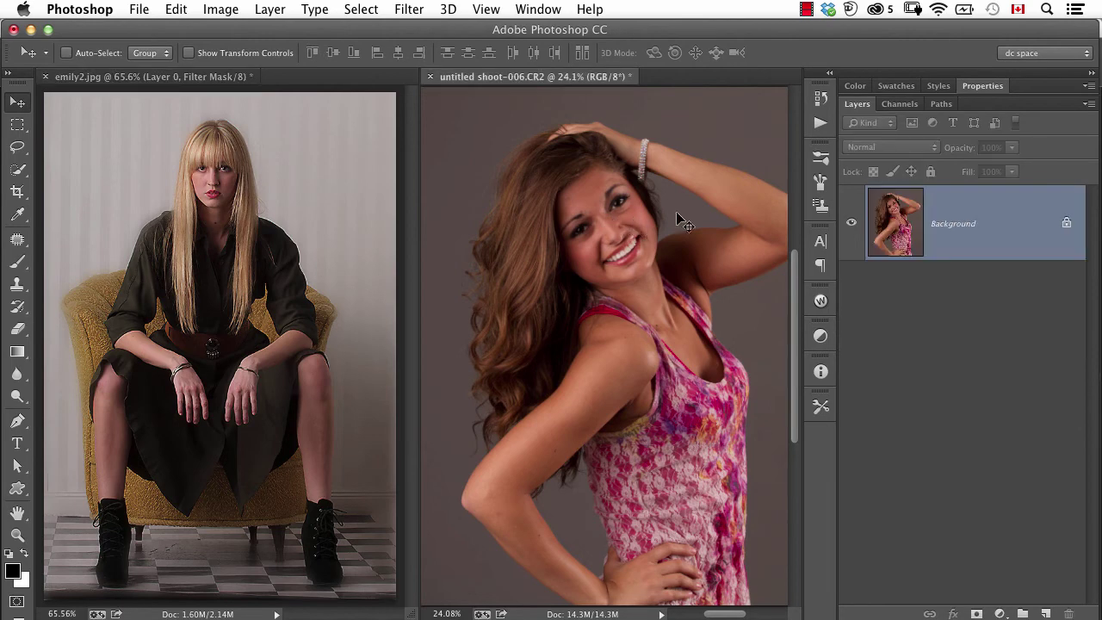
pyautogui.click(409, 10)
pyautogui.click(426, 59)
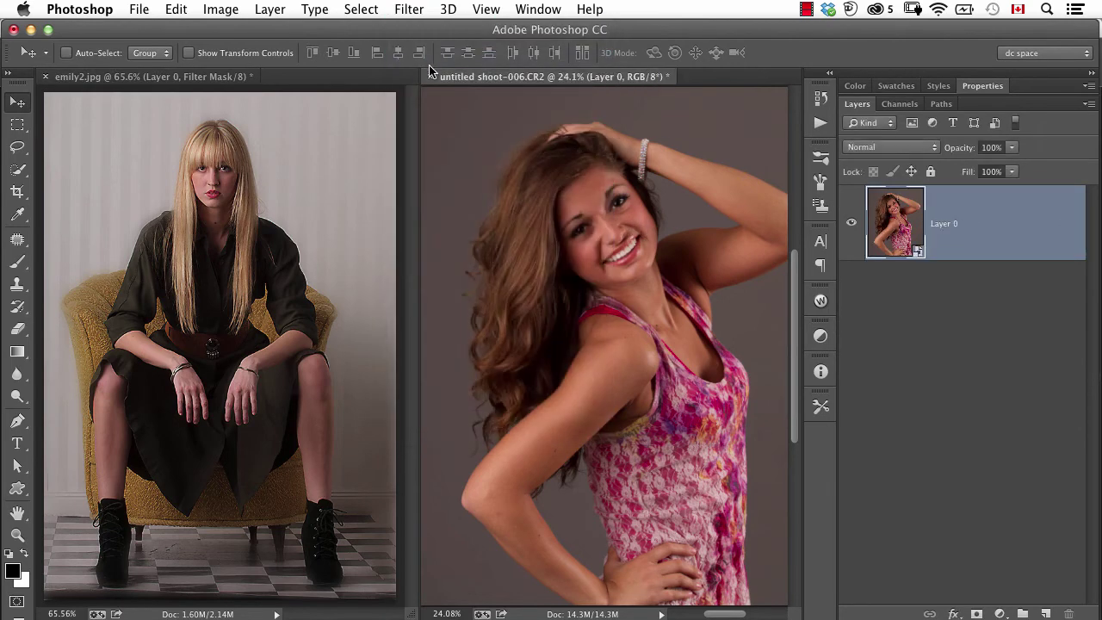
# - Drag emily2.jpg's masked Gaussian Blur smart filter onto untitled shoot-006.CR2's Layer 0
pyautogui.click(300, 183)
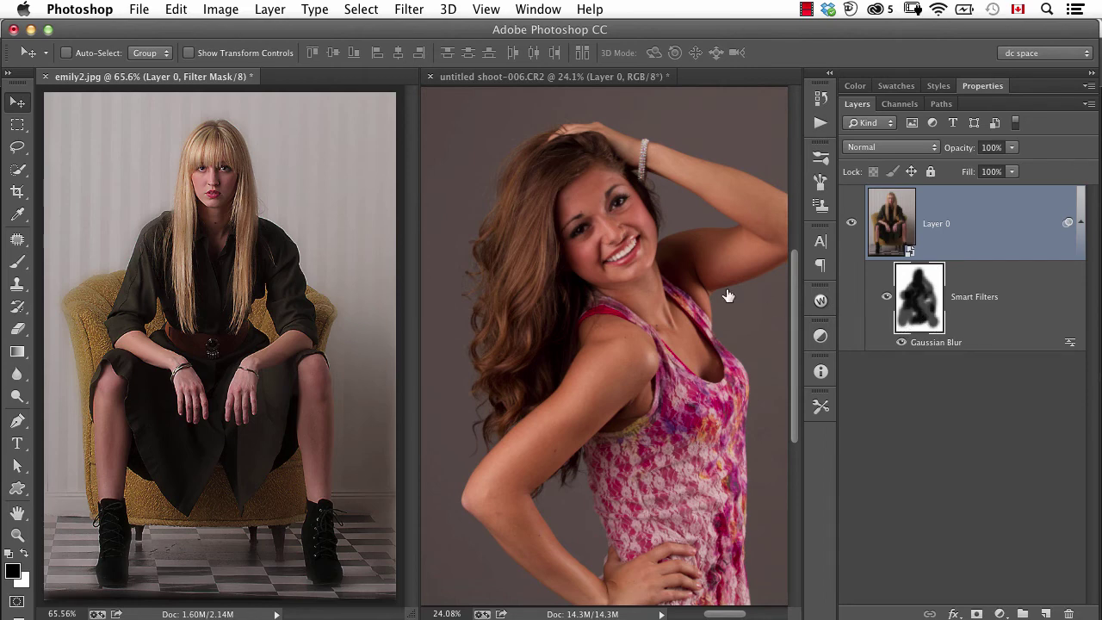
pyautogui.click(996, 329)
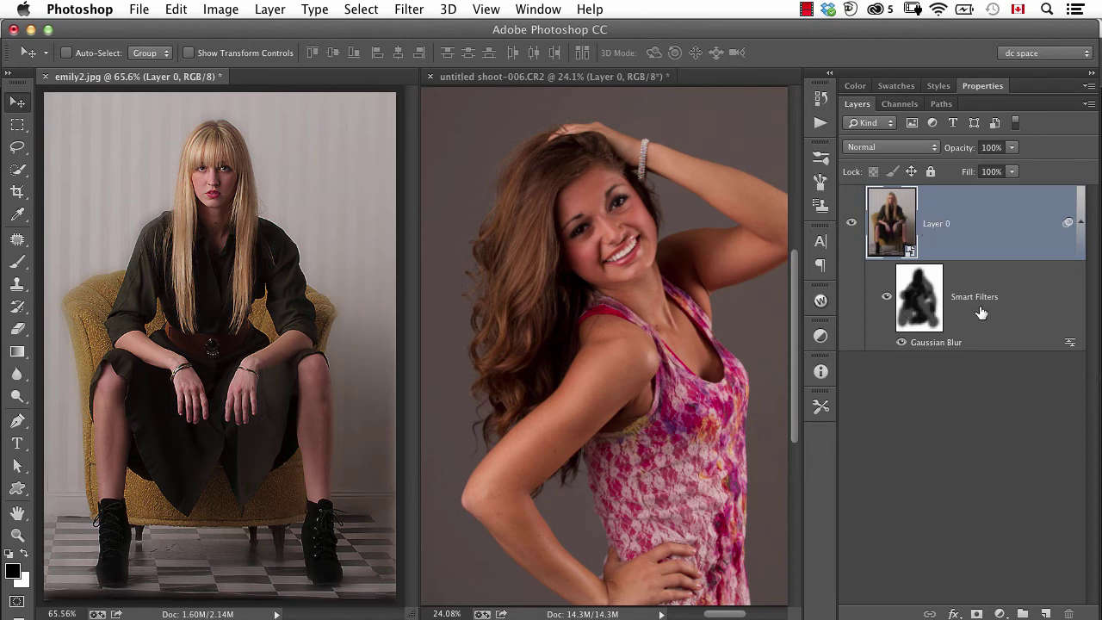
pyautogui.moveTo(911, 301); pyautogui.dragTo(626, 288)
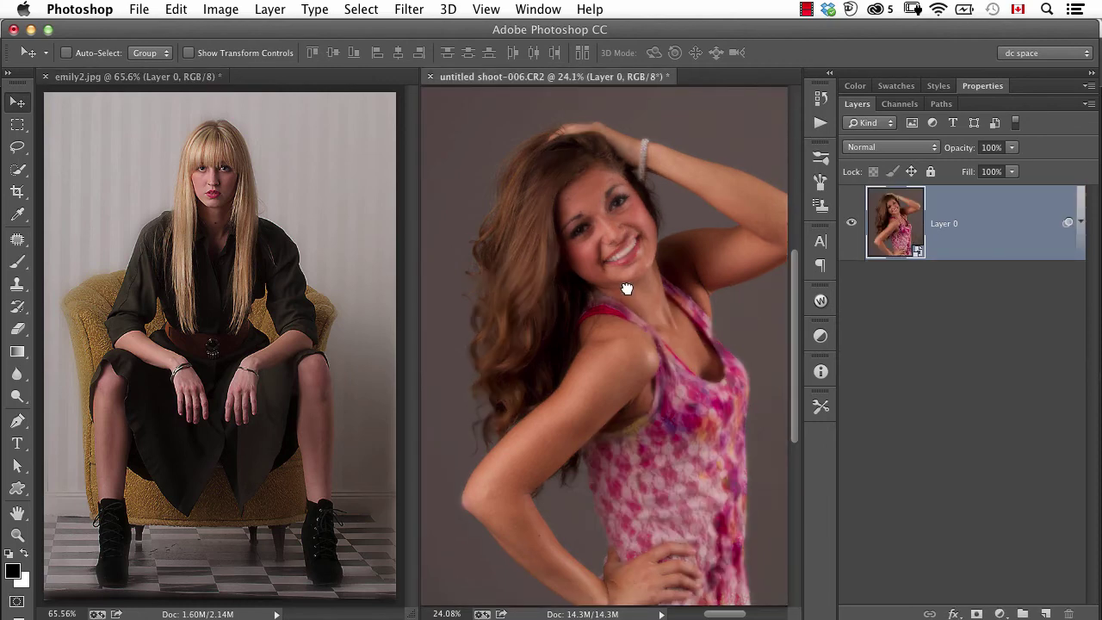
pyautogui.click(1080, 225)
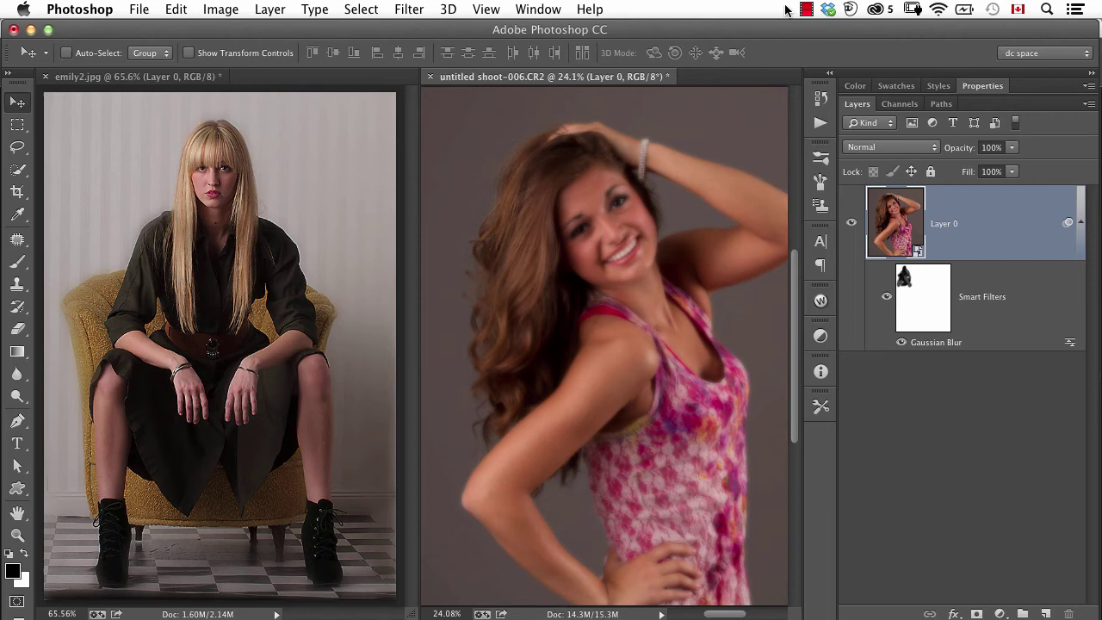
# - Consolidate all documents back into tabs
pyautogui.click(527, 10)
pyautogui.moveTo(568, 31)
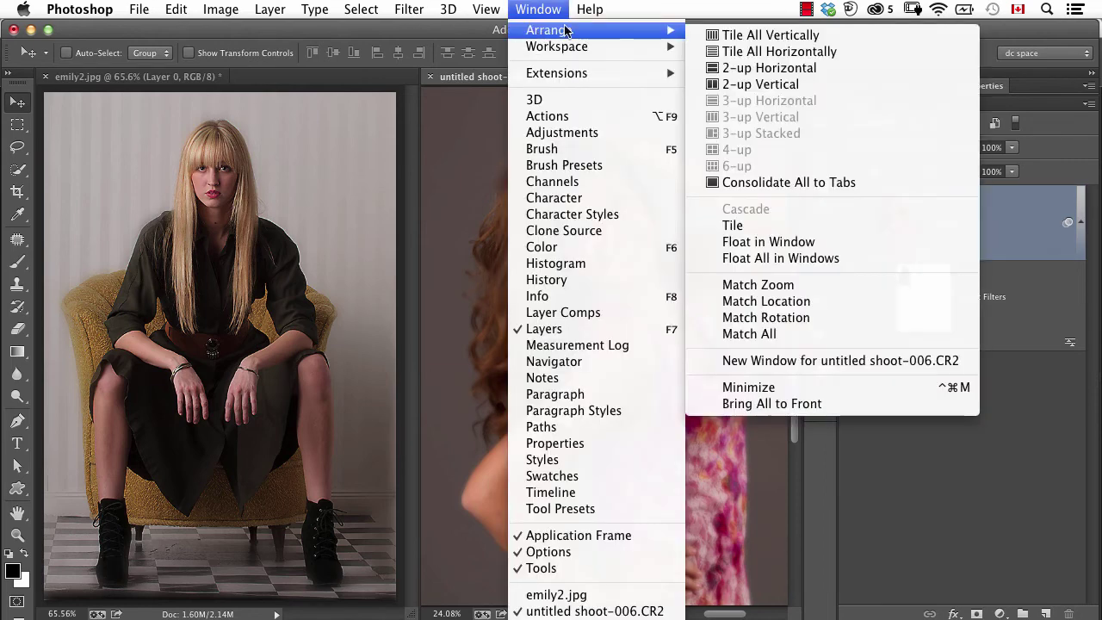
pyautogui.click(789, 183)
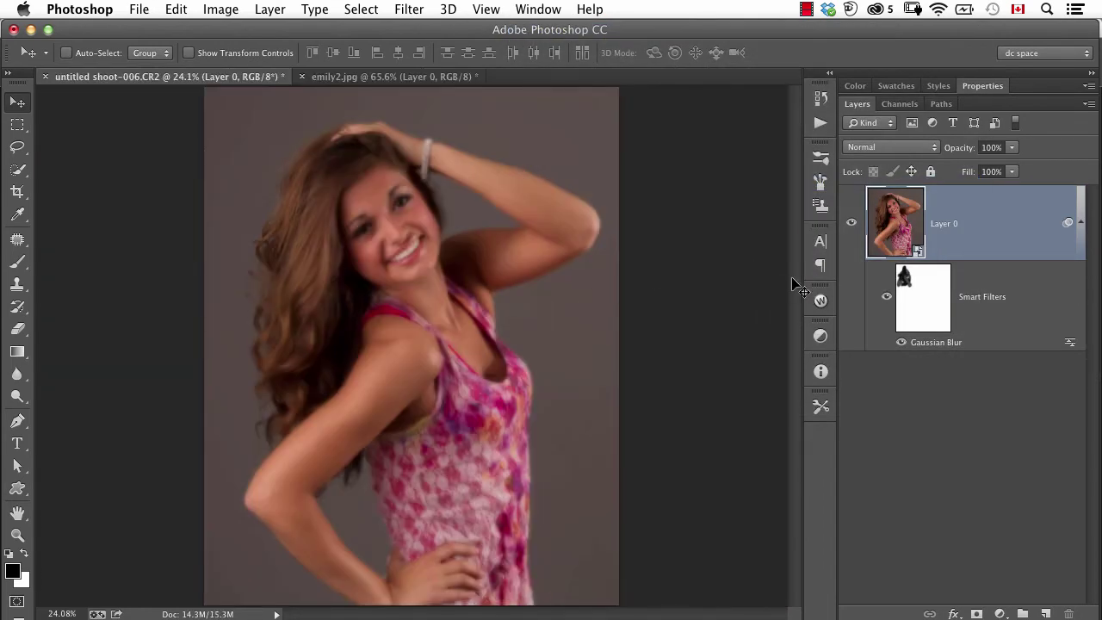
# - Free-transform the copied filter mask to about 305% × 265% so it fills the canvas
pyautogui.click(923, 294)
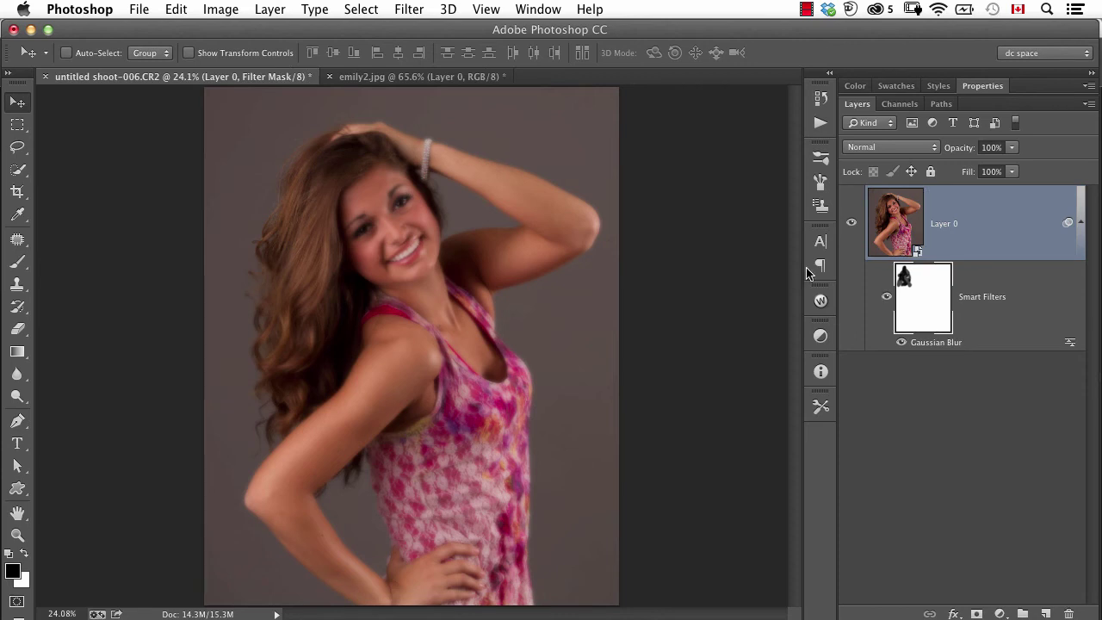
pyautogui.press('super+t')
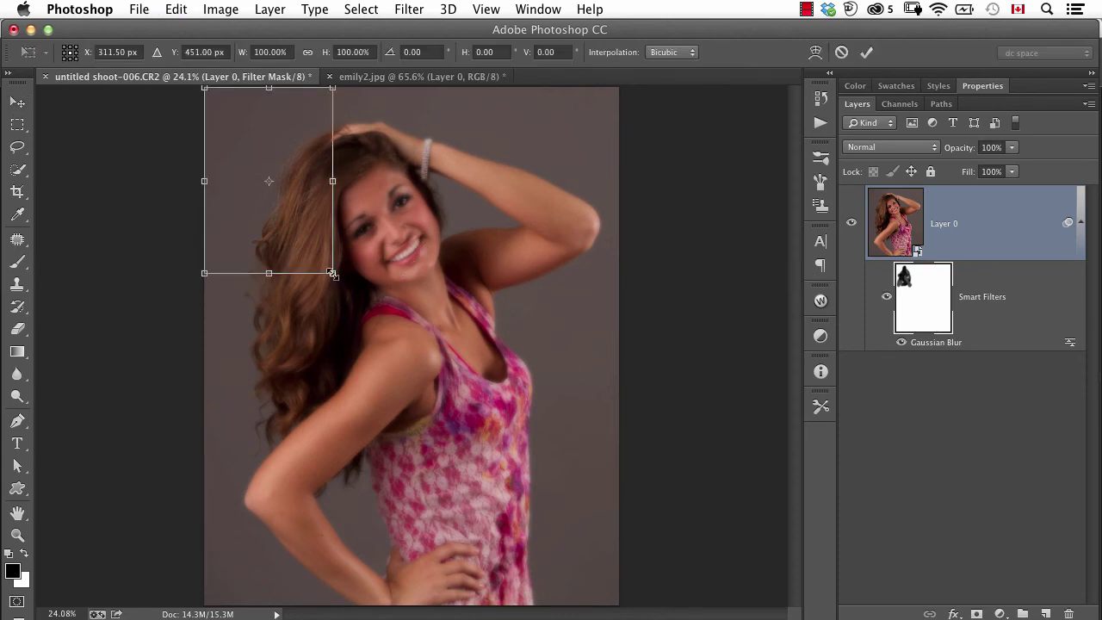
pyautogui.moveTo(332, 274); pyautogui.dragTo(609, 590)
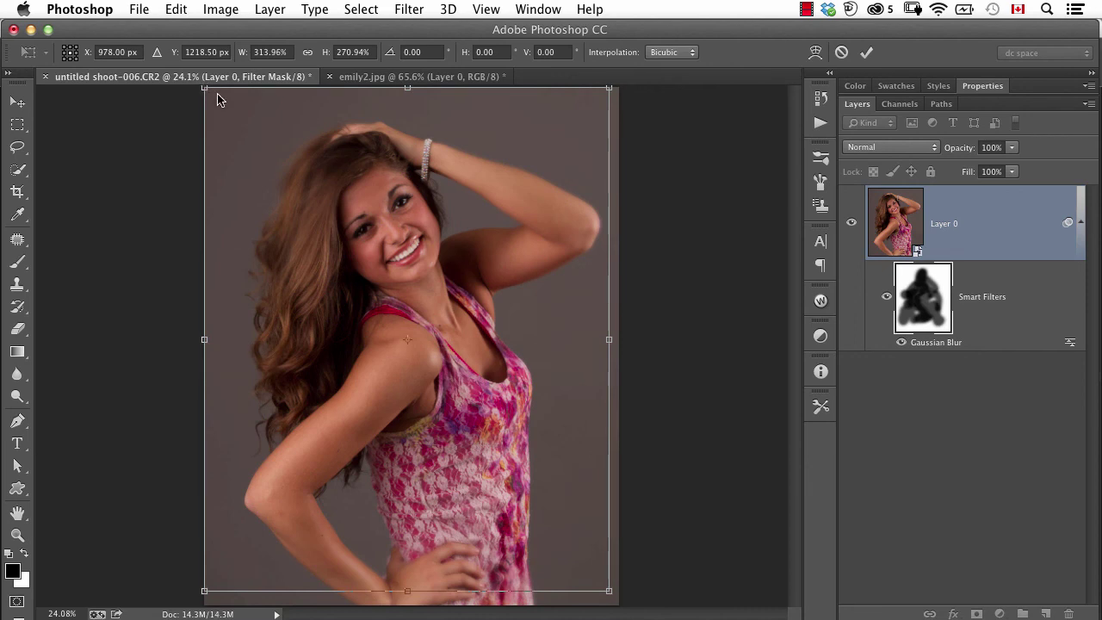
pyautogui.moveTo(204, 88)
pyautogui.mouseDown()
pyautogui.moveTo(221, 100)
pyautogui.moveTo(207, 93)
pyautogui.mouseUp()
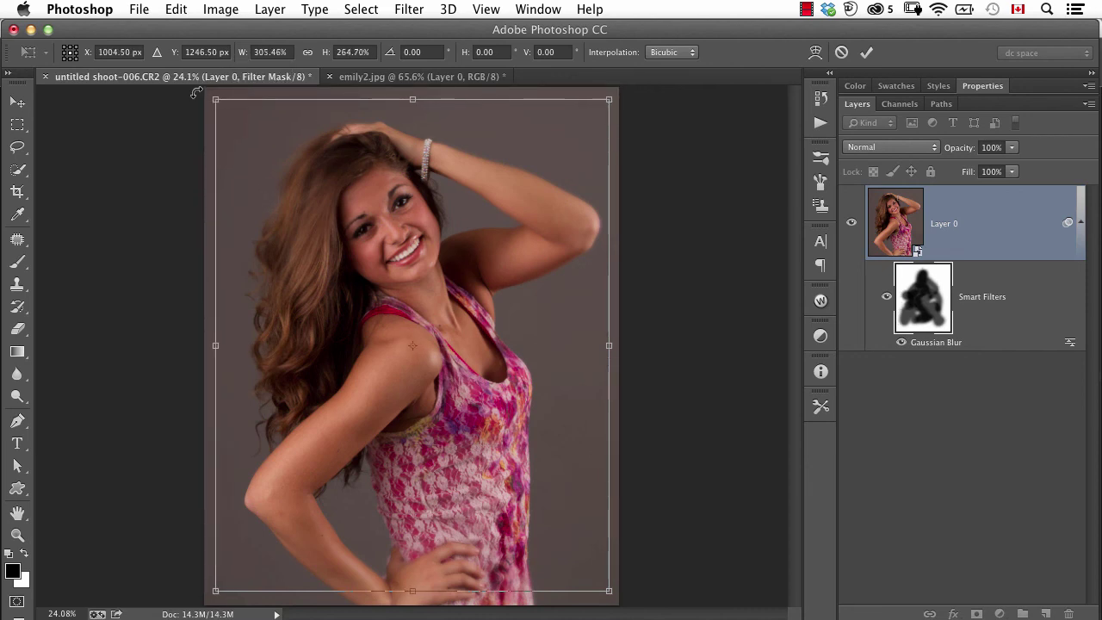